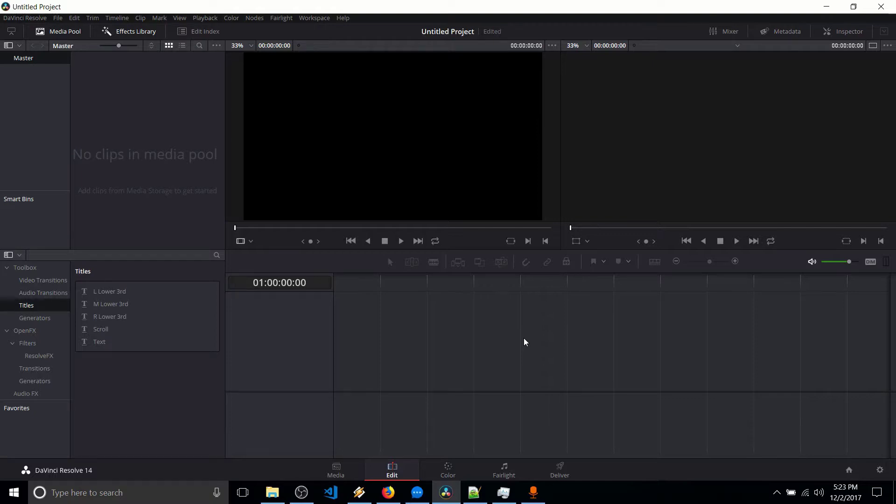
Step: Visit the Media, Color, Fairlight and Deliver pages in turn, then return to the Edit page
{"action": "left_click", "coordinate": [344, 474]}
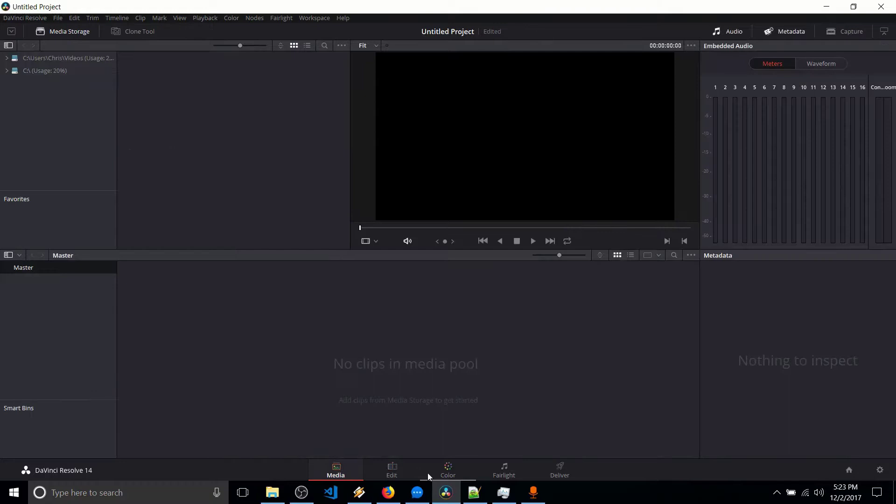
{"action": "left_click", "coordinate": [443, 471]}
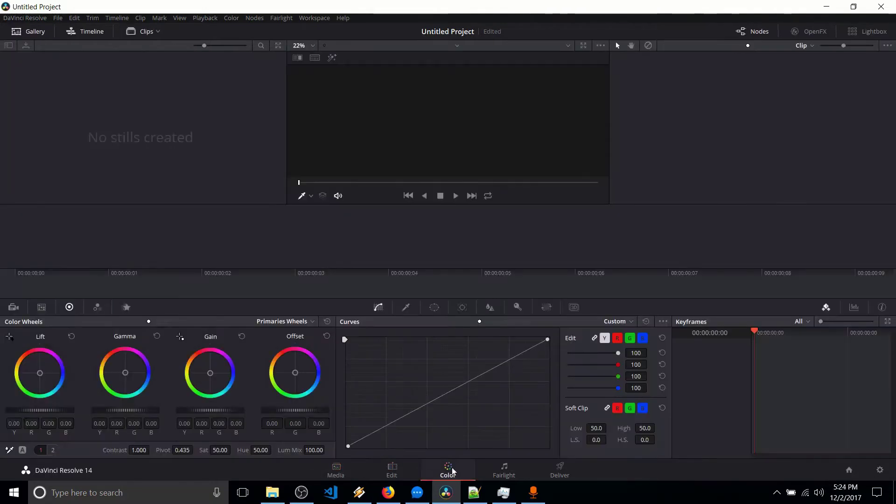
{"action": "left_click", "coordinate": [497, 469]}
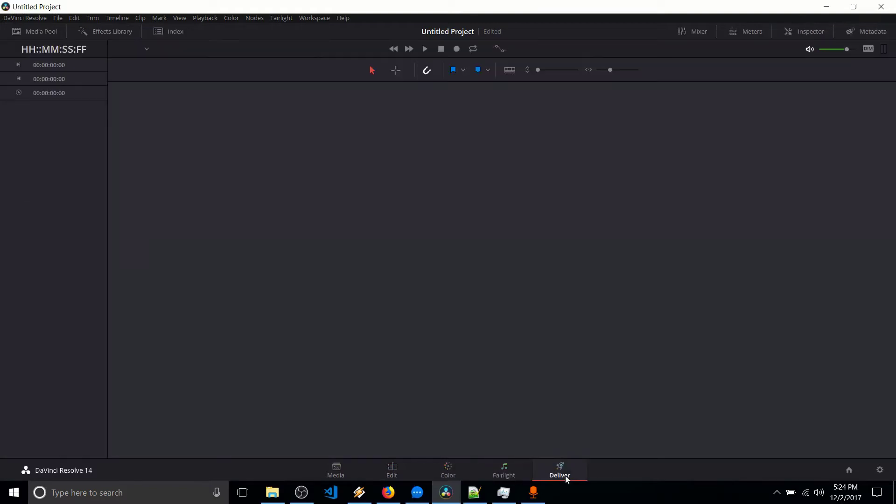
{"action": "left_click", "coordinate": [548, 474]}
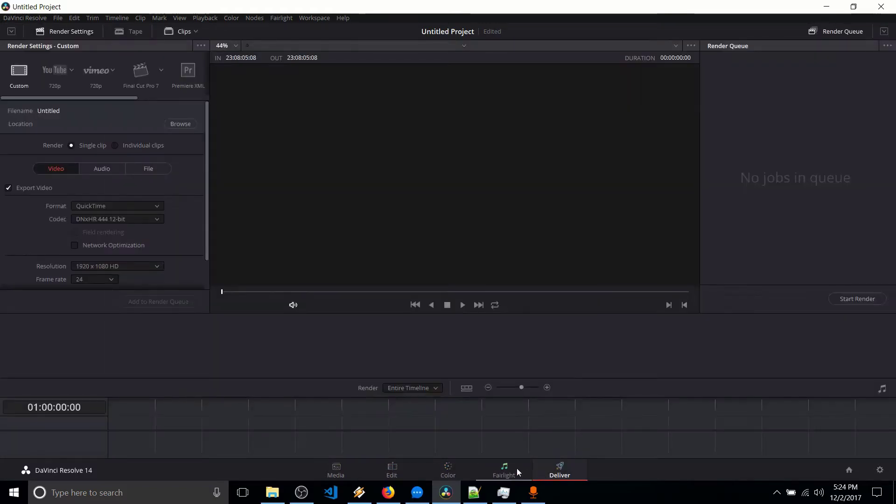
{"action": "left_click", "coordinate": [407, 470]}
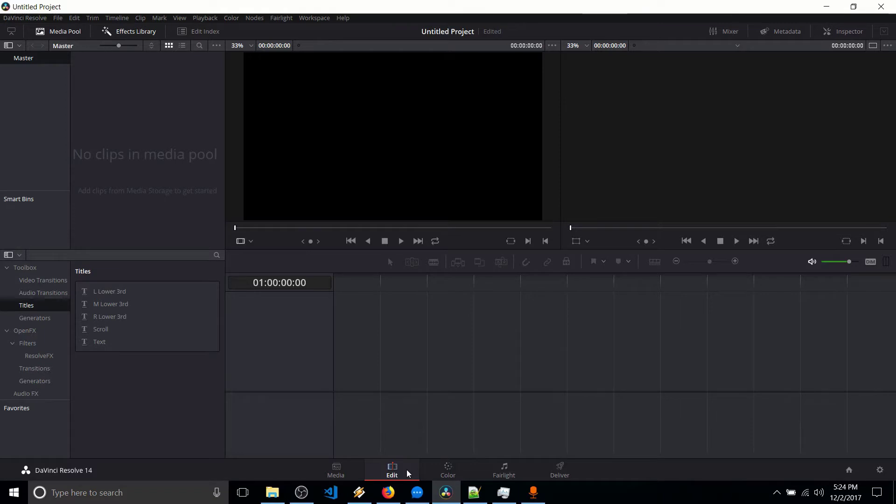
Step: Browse the Toolbox's Video Transitions, Audio Transitions and Titles lists, then switch to the Color page
{"action": "left_click", "coordinate": [40, 280]}
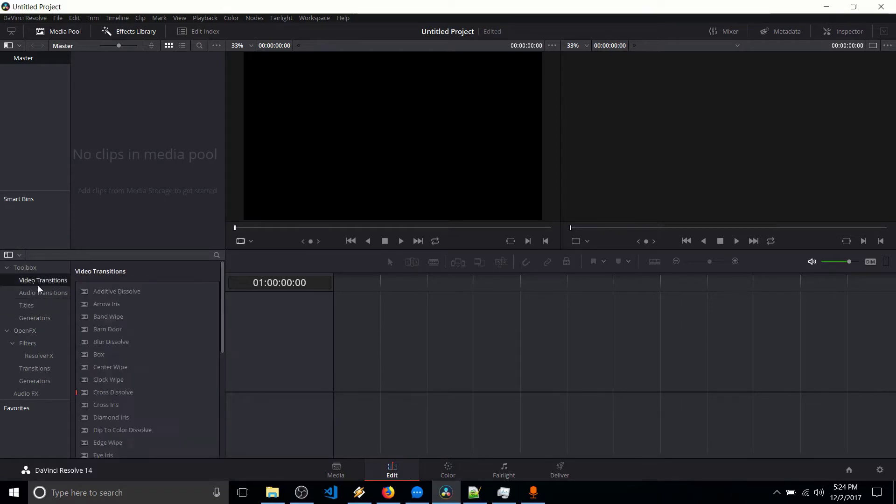
{"action": "scroll", "coordinate": [125, 339], "scroll_direction": "down", "scroll_amount": 5}
{"action": "left_click", "coordinate": [46, 293]}
{"action": "left_click", "coordinate": [52, 306]}
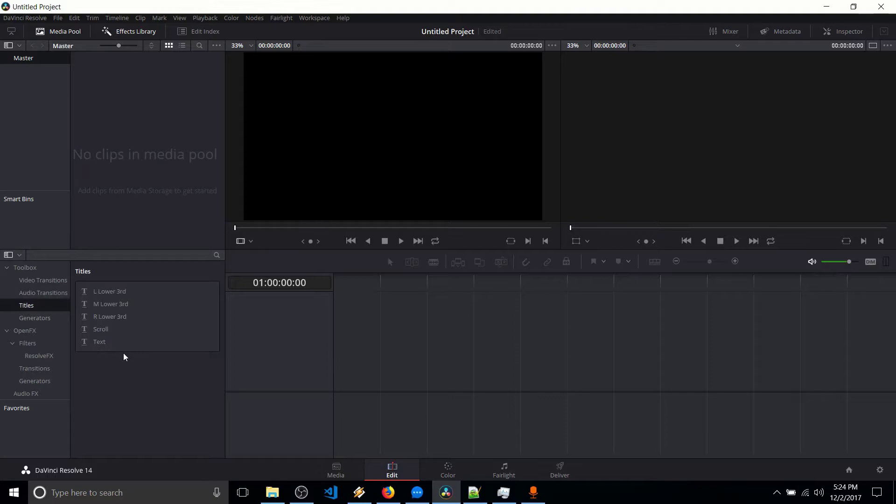
{"action": "left_click", "coordinate": [437, 472]}
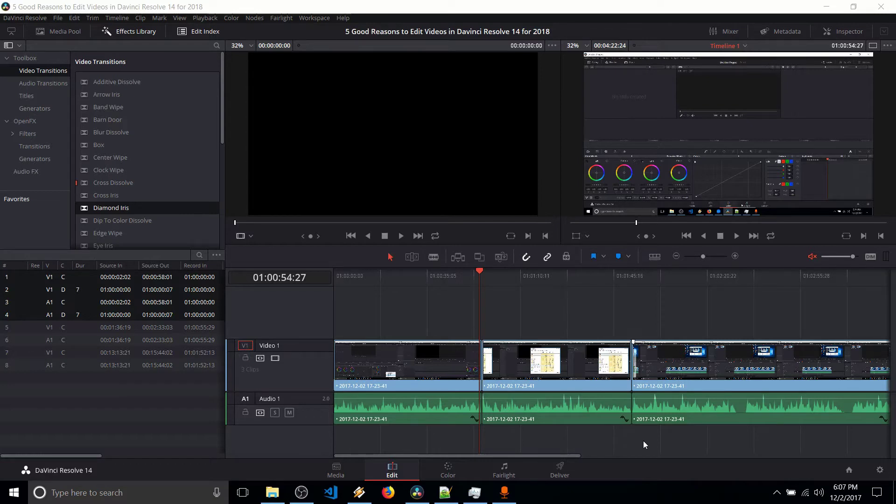
Step: Jump the playhead back to 01:00:51:05, at the cut between the first and second clips
{"action": "key", "text": "ctrl+z"}
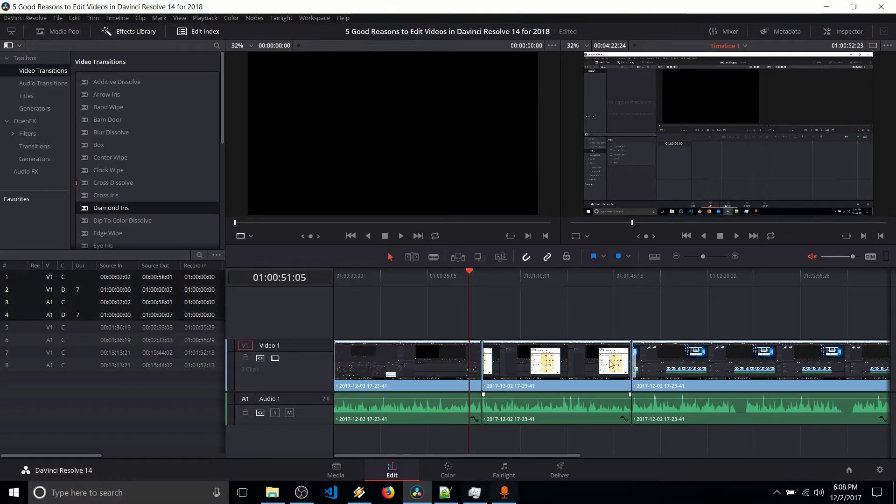
Step: Unmute the timeline audio and play the third clip from 01:01:59, stopping at 01:02:18:00
{"action": "left_click", "coordinate": [812, 256]}
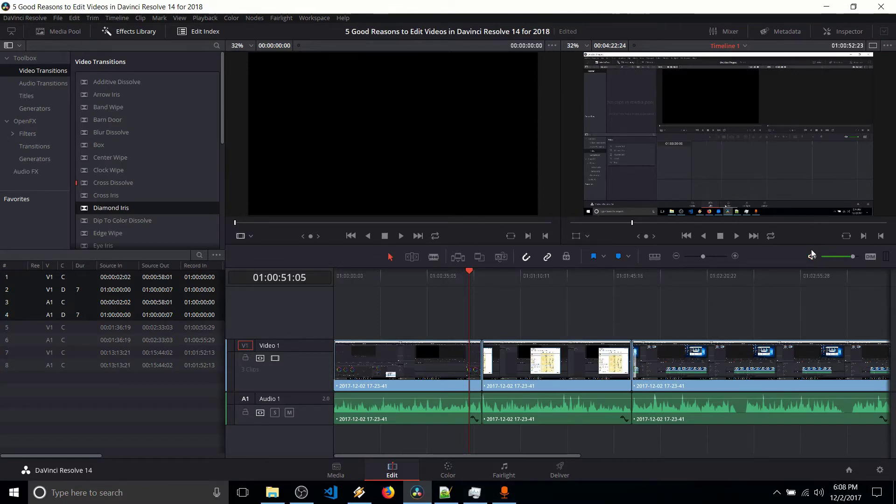
{"action": "left_click", "coordinate": [652, 275]}
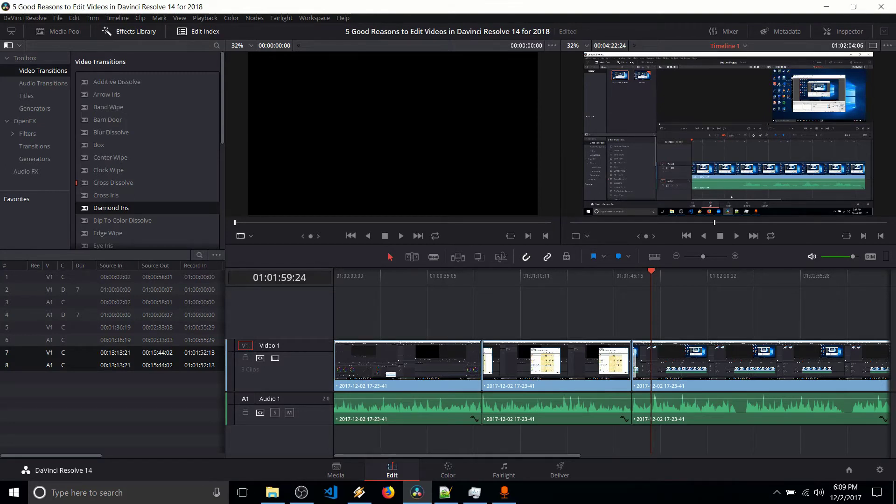
{"action": "key", "text": "space"}
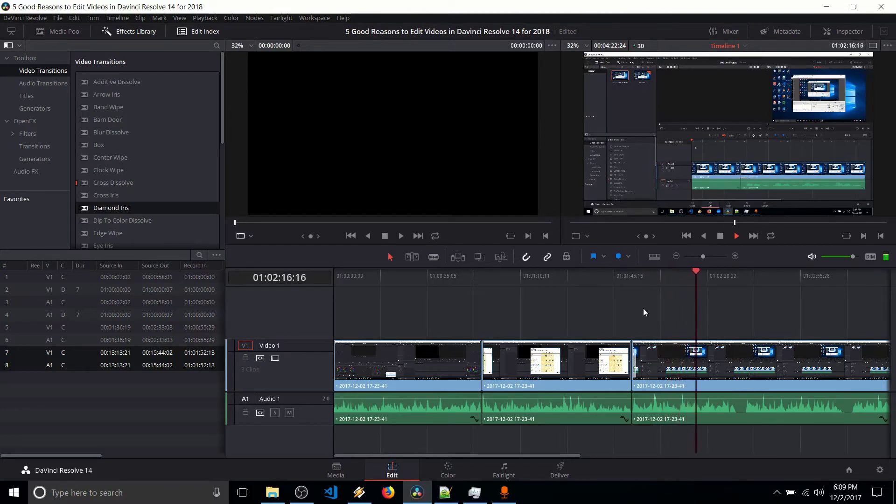
{"action": "key", "text": "space"}
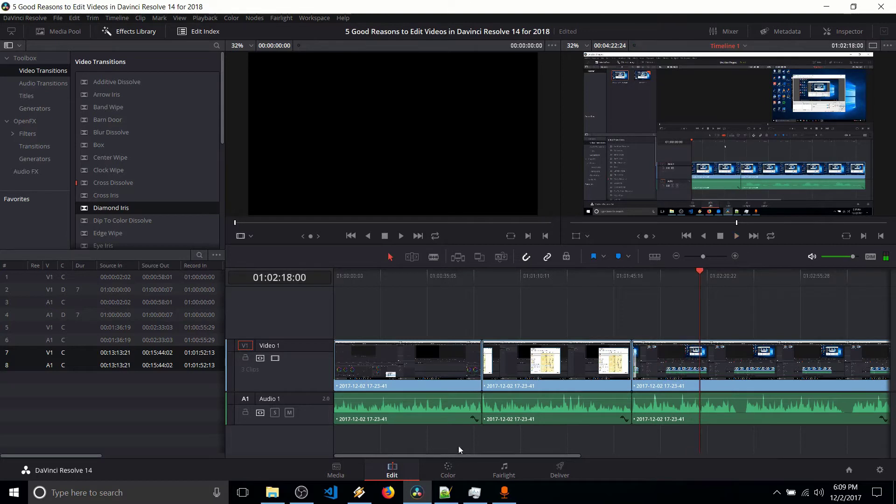
{"action": "left_click_drag", "start_coordinate": [480, 455], "coordinate": [486, 453]}
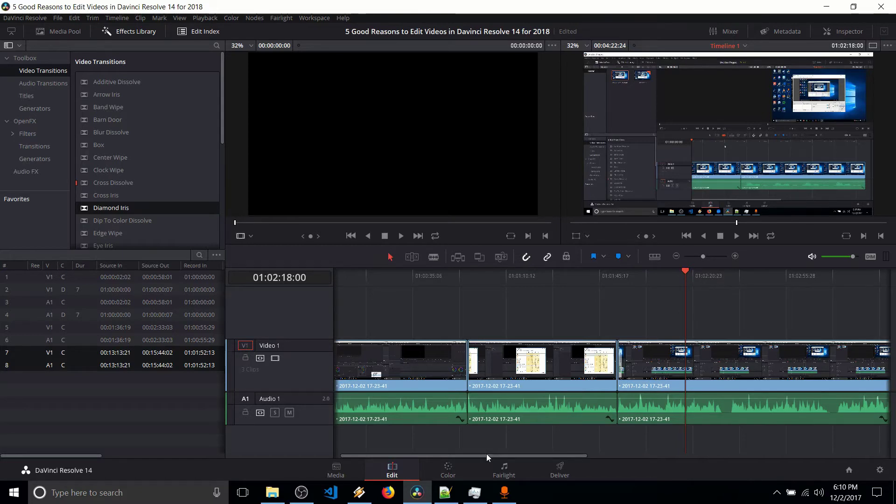
Step: Blade the second clip at 01:01:07:22, 01:01:21:24, 01:01:34:09 and 01:01:41:25, then return to the Selection tool
{"action": "scroll", "coordinate": [486, 454], "scroll_direction": "left", "scroll_amount": 1}
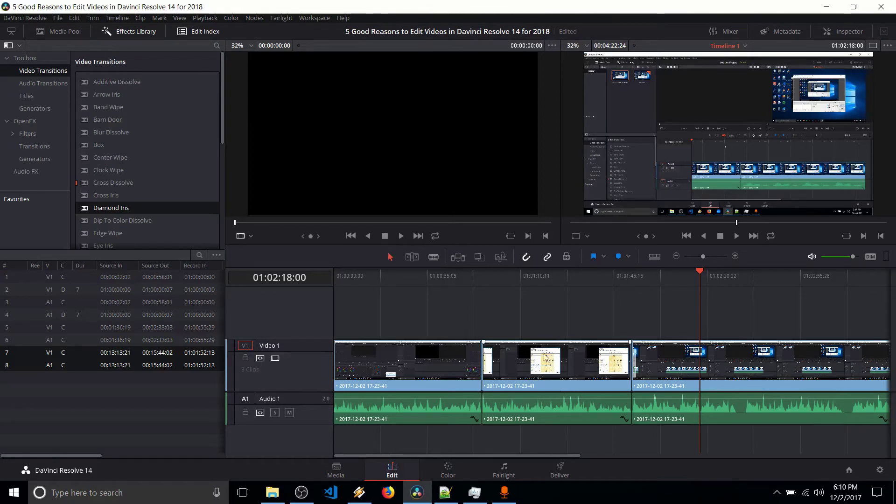
{"action": "left_click", "coordinate": [433, 257]}
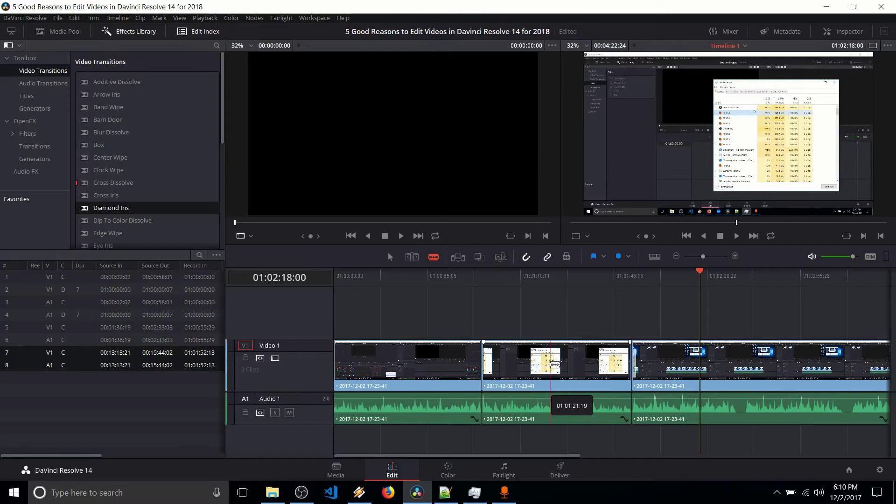
{"action": "left_click", "coordinate": [551, 364]}
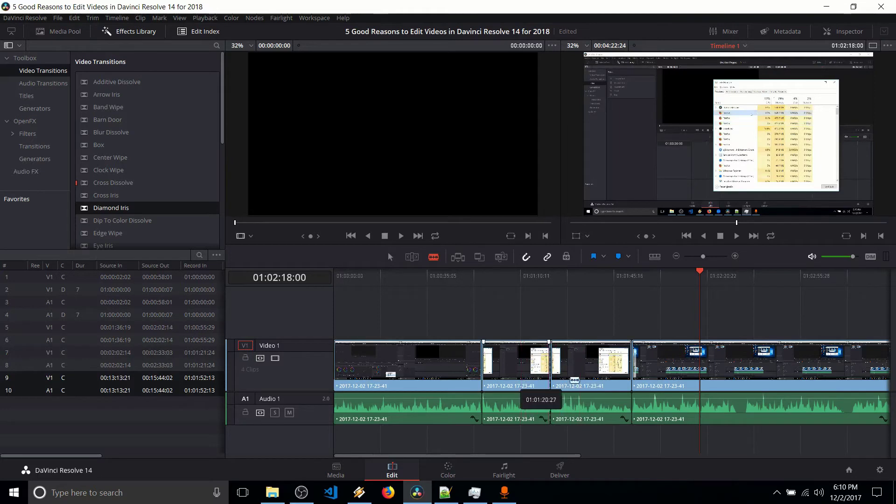
{"action": "left_click", "coordinate": [586, 373]}
{"action": "left_click", "coordinate": [606, 369]}
{"action": "left_click", "coordinate": [516, 359]}
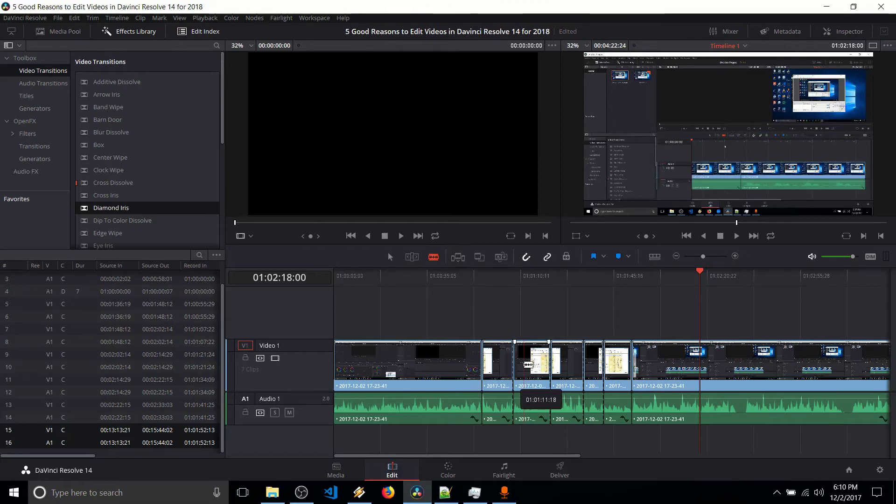
{"action": "key", "text": "a"}
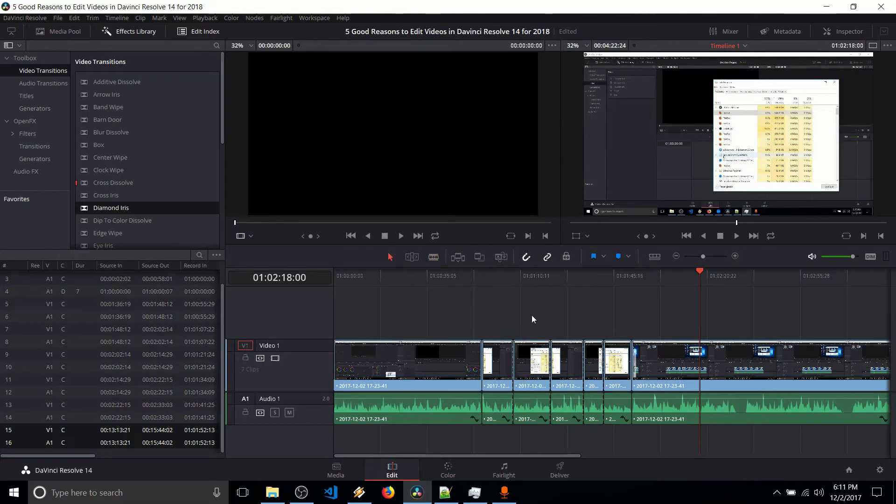
Step: Select the third short piece of the split clip and delete it, leaving a gap
{"action": "left_click", "coordinate": [536, 352]}
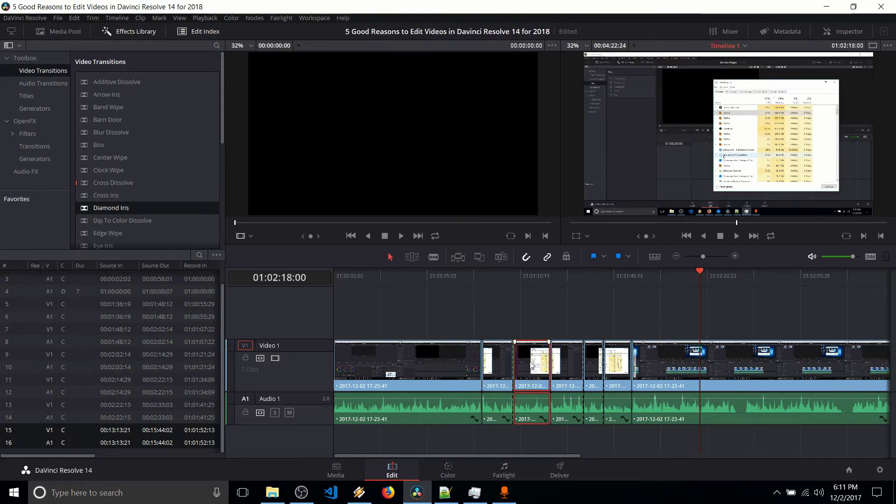
{"action": "key", "text": "BackSpace"}
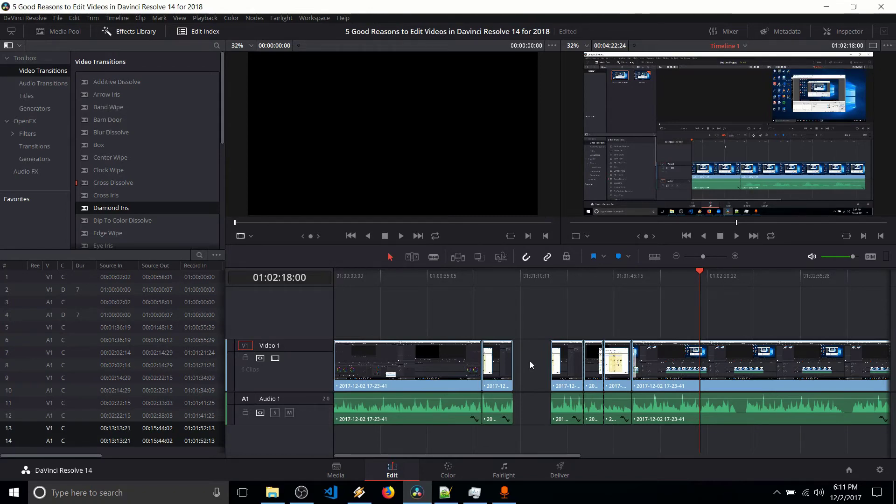
Step: Ripple-delete the gap on Video 1, shortening the timeline to 00:04:08:22
{"action": "right_click", "coordinate": [530, 360]}
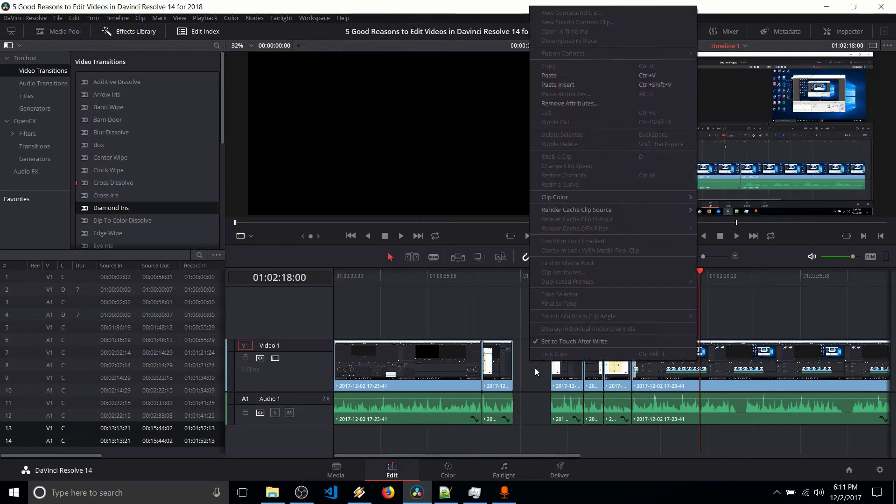
{"action": "left_click", "coordinate": [533, 362]}
{"action": "right_click", "coordinate": [533, 362]}
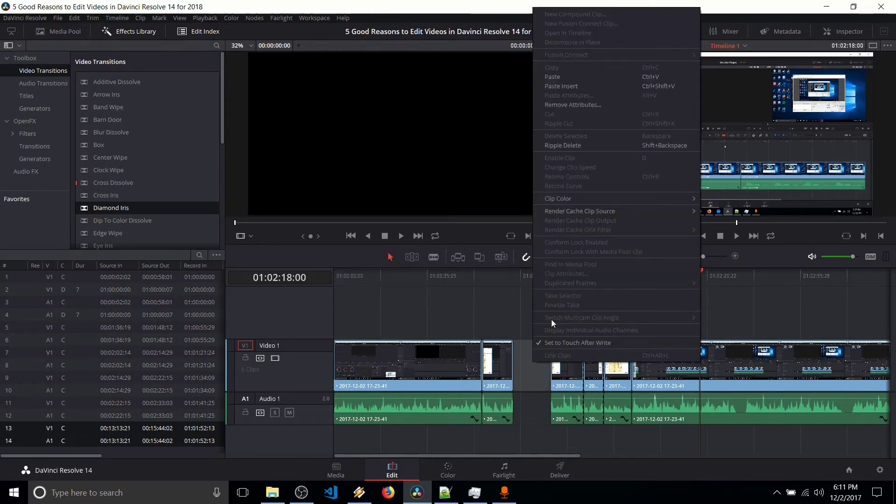
{"action": "left_click", "coordinate": [626, 145]}
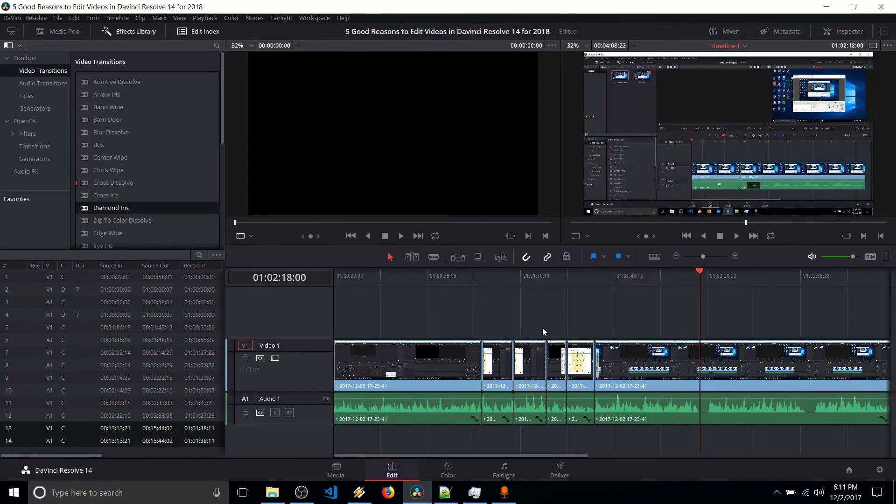
Step: Marquee-select the two short clips with their audio and ripple-delete them, leaving 00:03:48:21
{"action": "left_click_drag", "start_coordinate": [530, 314], "coordinate": [556, 434]}
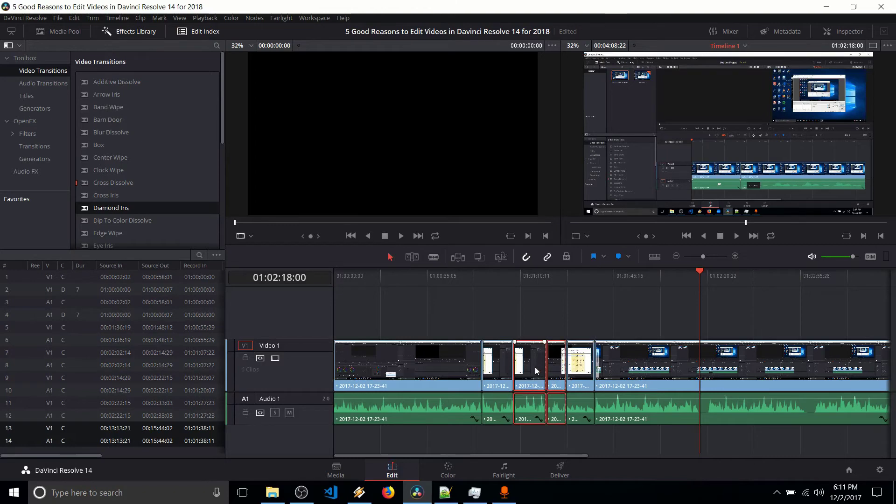
{"action": "right_click", "coordinate": [537, 371]}
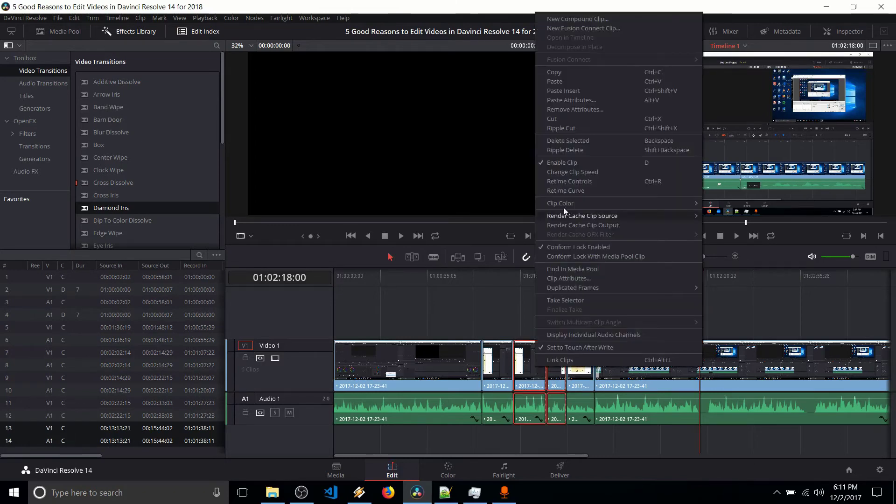
{"action": "left_click", "coordinate": [599, 150]}
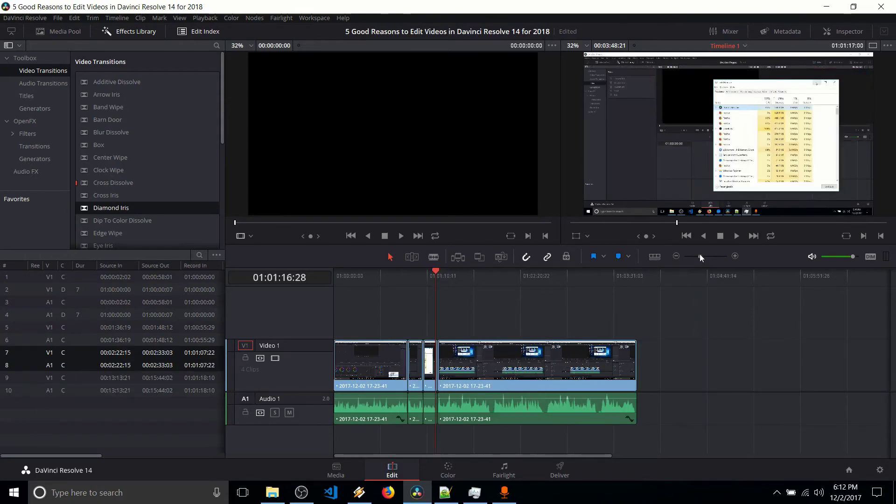
Step: Zoom in on the second clip and select its edit point with the third clip
{"action": "left_click_drag", "start_coordinate": [698, 255], "coordinate": [711, 256]}
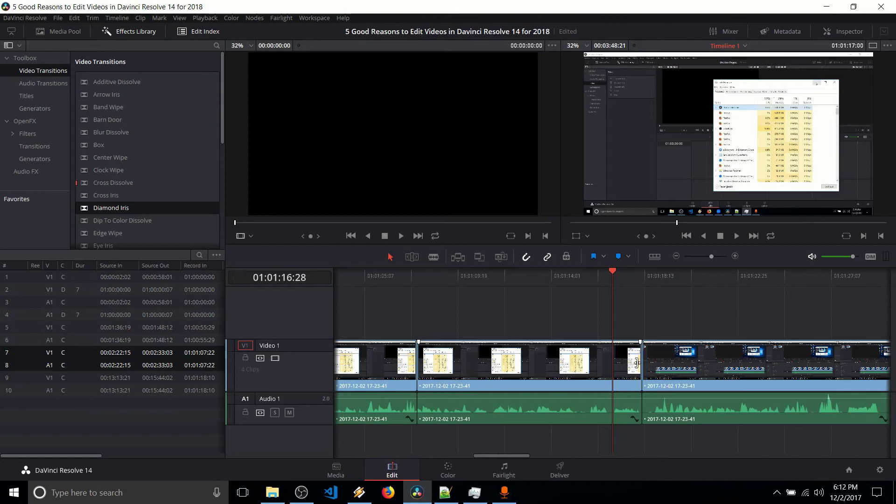
{"action": "left_click", "coordinate": [632, 365]}
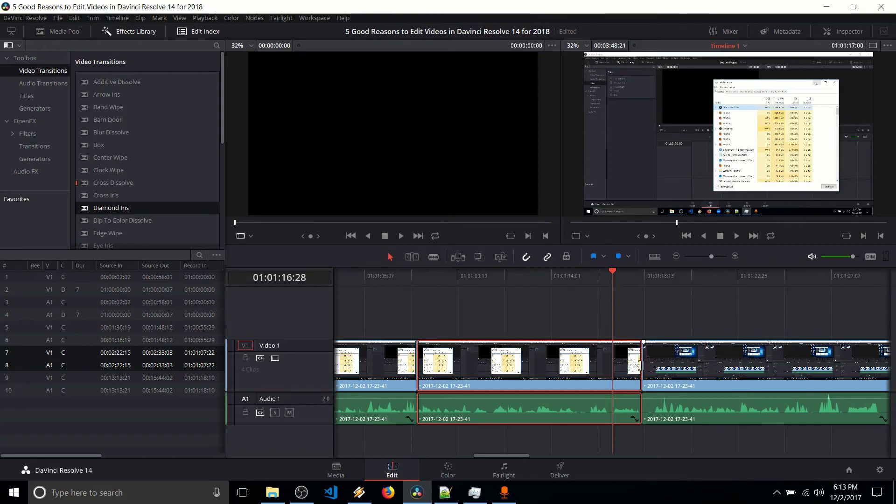
{"action": "left_click", "coordinate": [641, 365]}
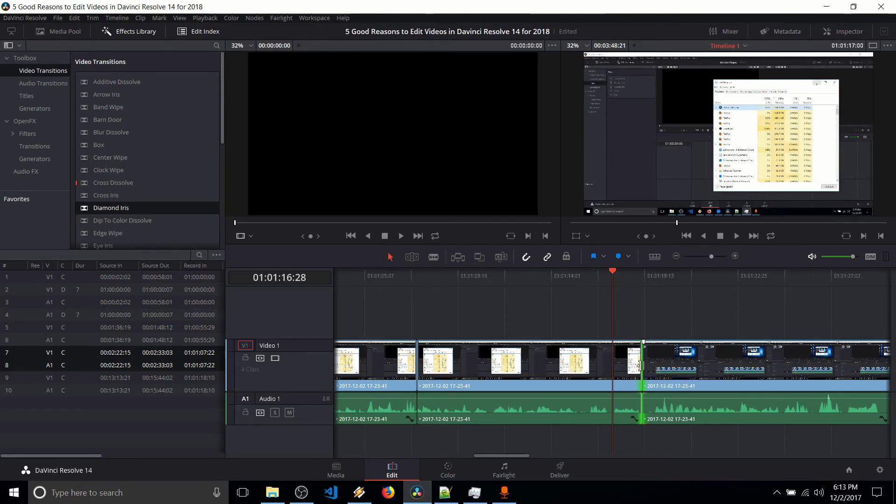
{"action": "right_click", "coordinate": [640, 365]}
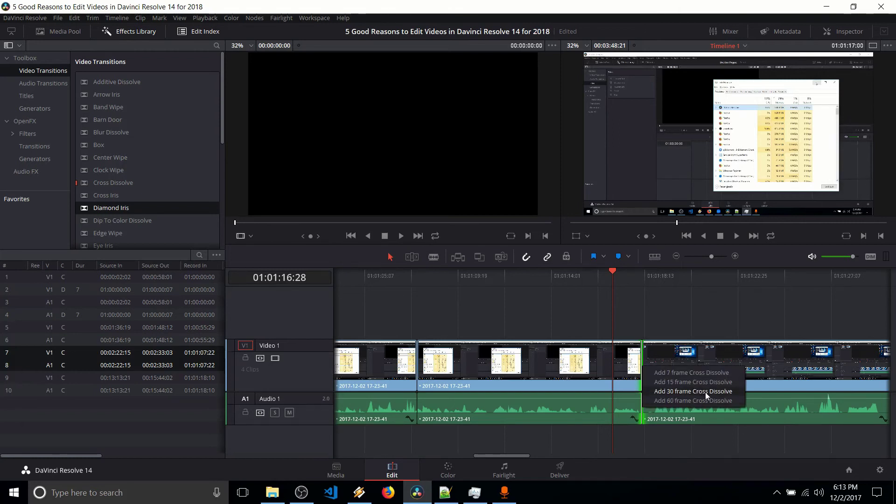
{"action": "left_click", "coordinate": [705, 392]}
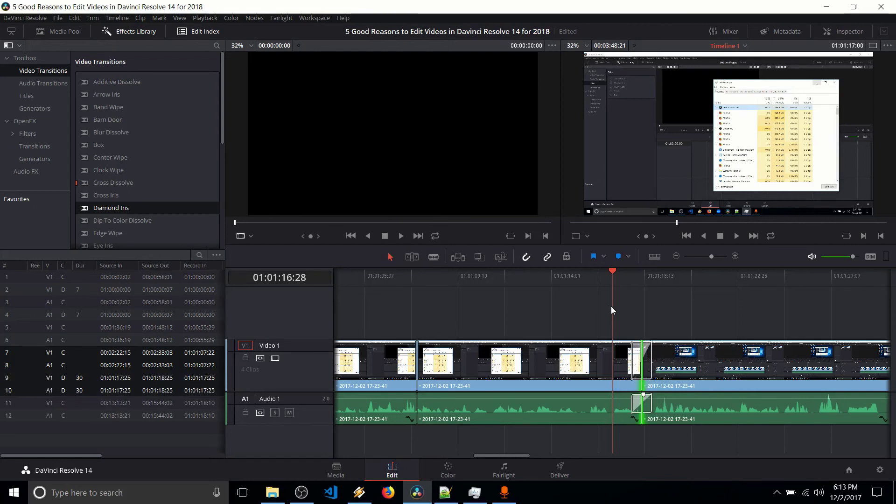
{"action": "key", "text": "space"}
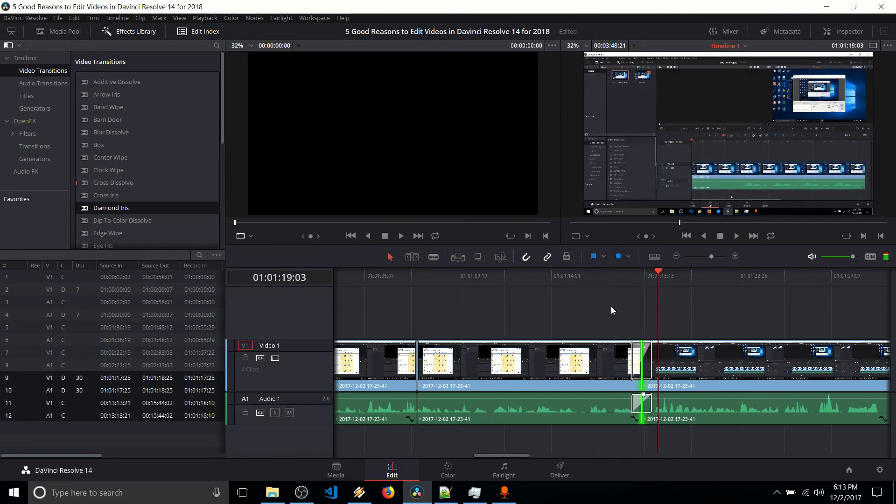
{"action": "key", "text": "space"}
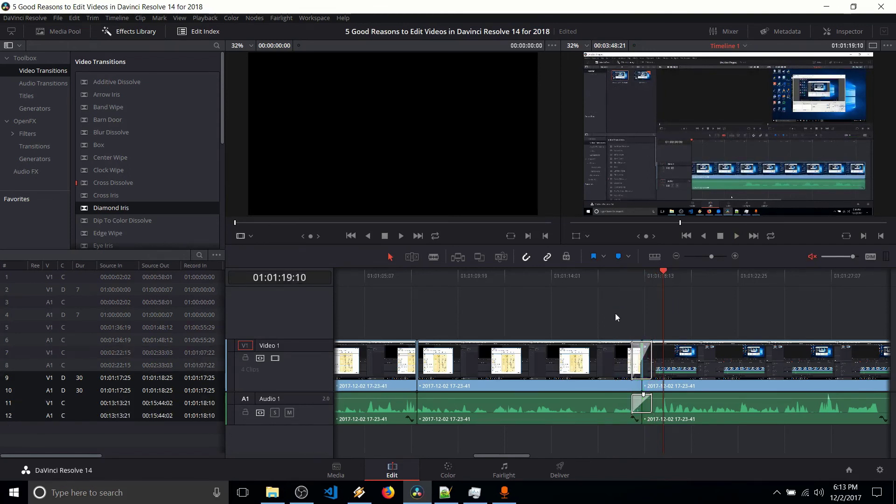
{"action": "left_click", "coordinate": [635, 367]}
{"action": "key", "text": "Delete"}
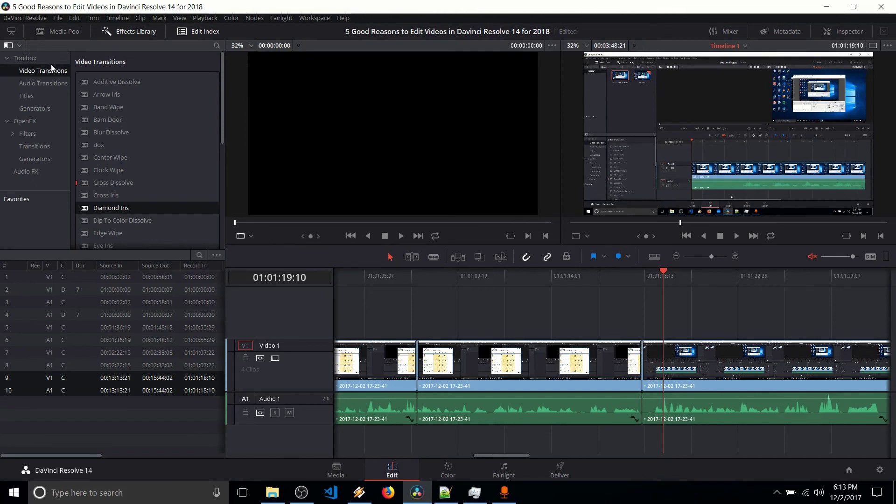
Step: Drop the Heart transition on the second/third clip cut and lengthen it to 108 frames
{"action": "scroll", "coordinate": [106, 162], "scroll_direction": "down", "scroll_amount": 5}
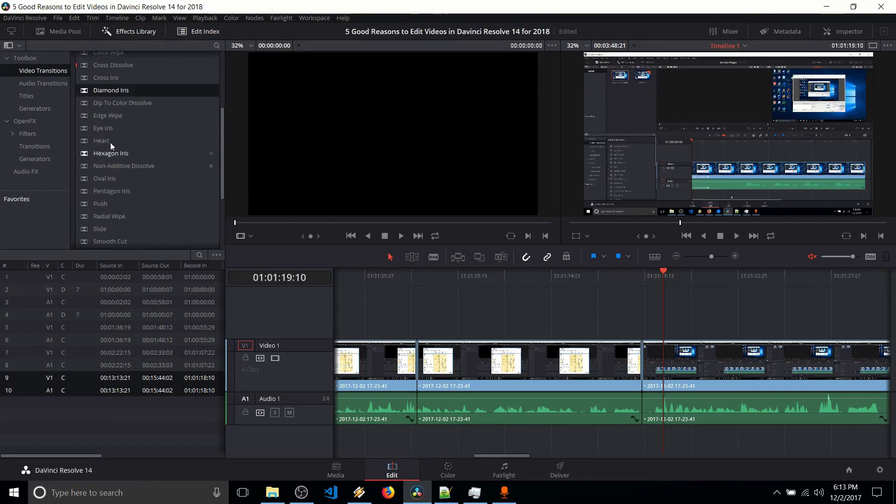
{"action": "left_click", "coordinate": [110, 143]}
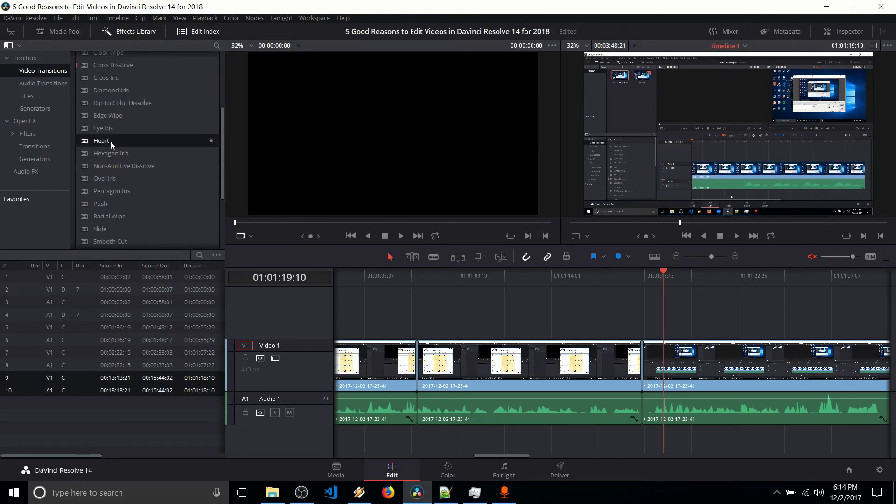
{"action": "left_click_drag", "start_coordinate": [93, 141], "coordinate": [644, 367]}
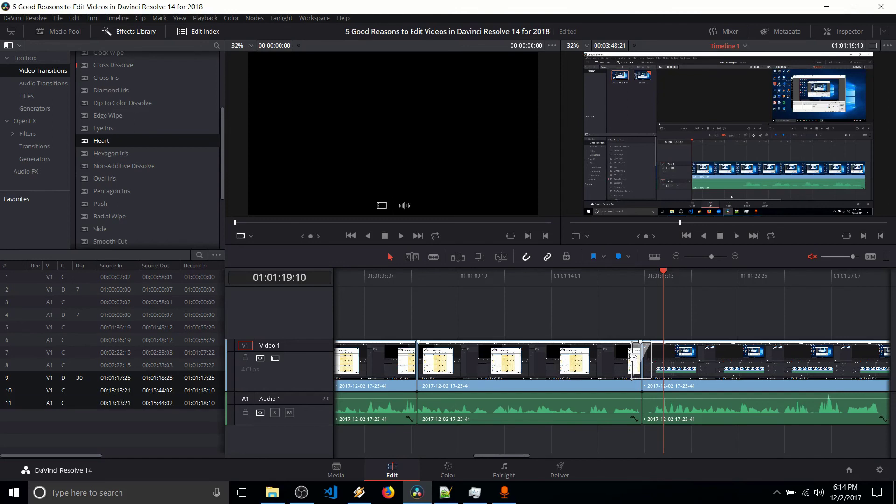
{"action": "left_click_drag", "start_coordinate": [634, 358], "coordinate": [605, 362]}
Step: Set the Heart transition to 108 frames, then play it through and stop just past the cut
{"action": "left_click", "coordinate": [593, 275]}
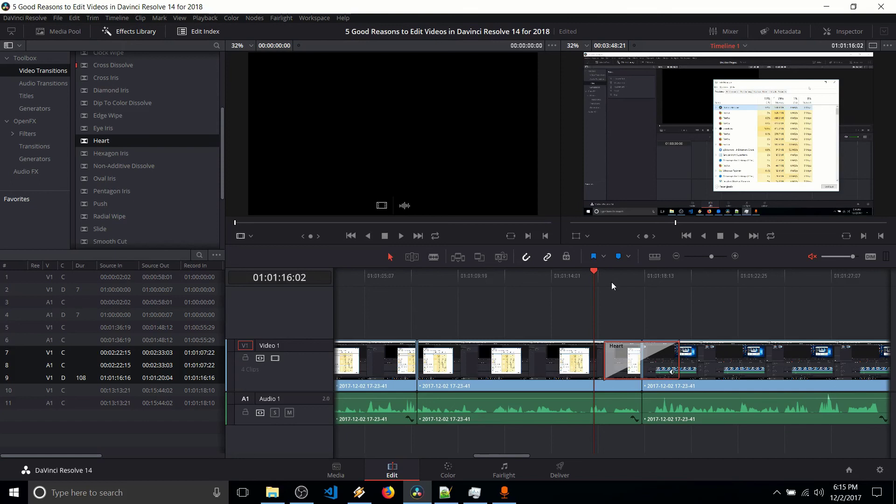
{"action": "key", "text": "space"}
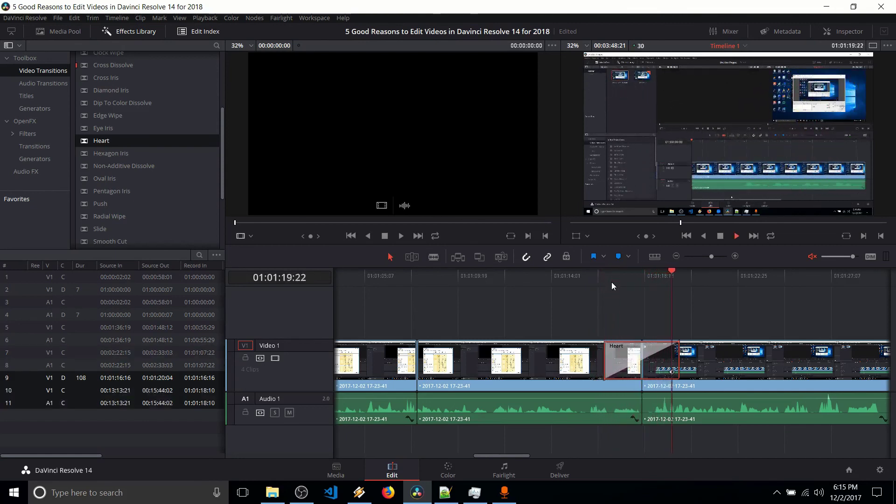
{"action": "key", "text": "space"}
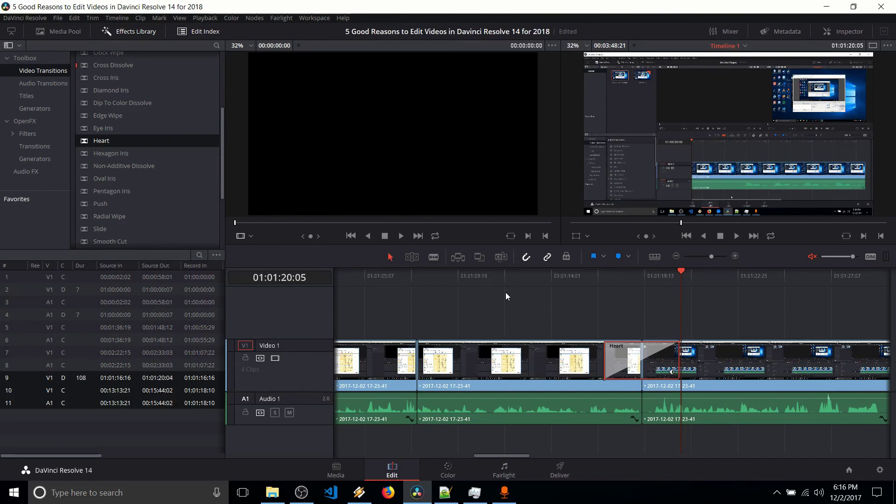